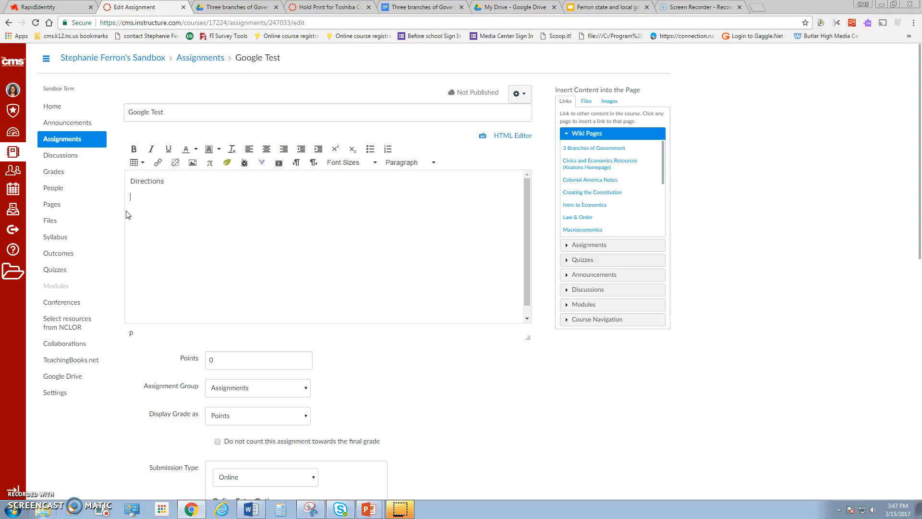
- Open the Google Apps file picker from the external tools, with the insertion point on the empty line below "Directions"
click(128, 208)
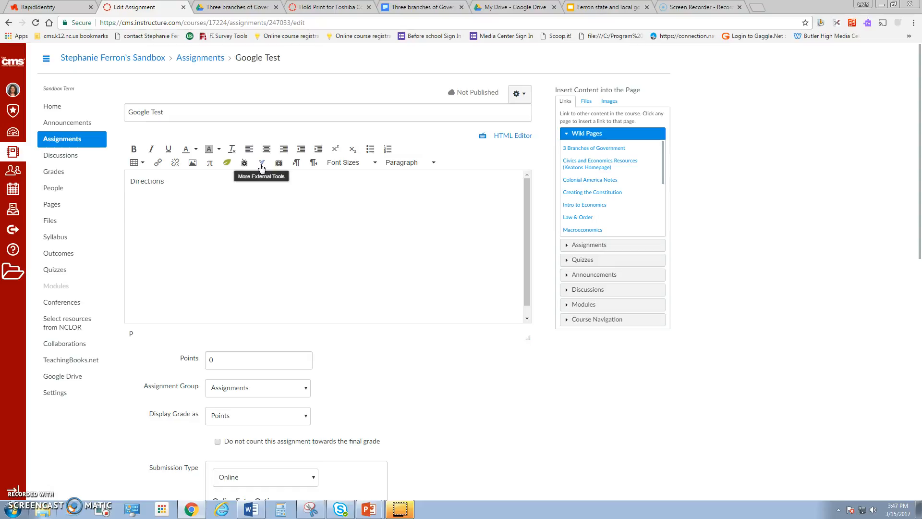
click(262, 163)
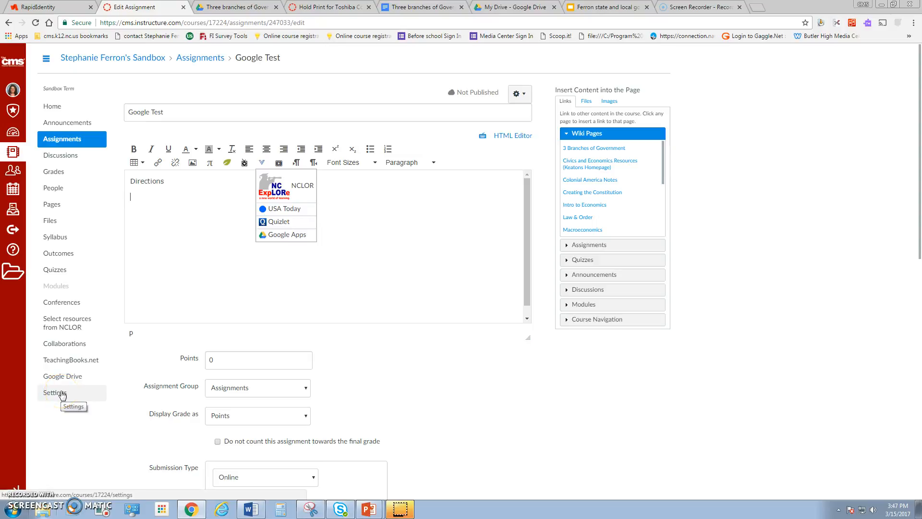
click(268, 235)
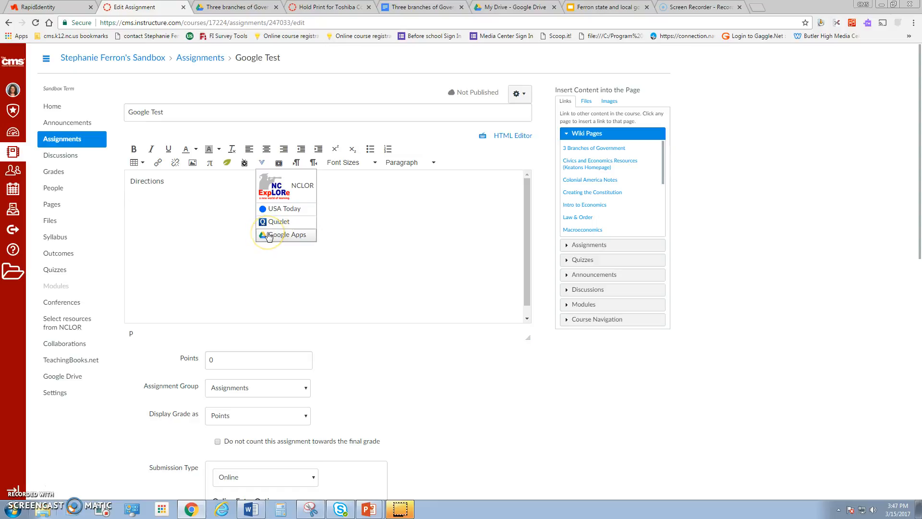
click(268, 235)
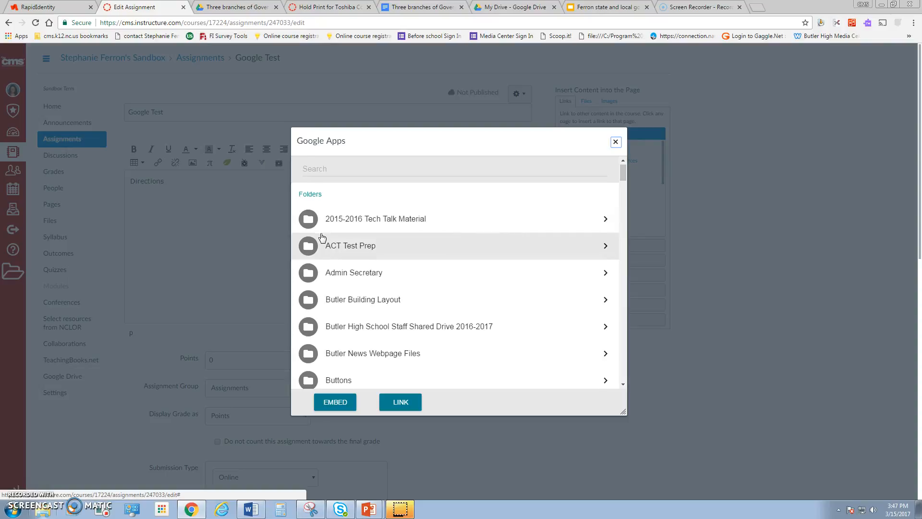
- Select the Google Drive document ACT PREP GROUP 2016-2017 and insert it into the description as a link
scroll(322, 238, down, 10)
scroll(321, 257, down, 15)
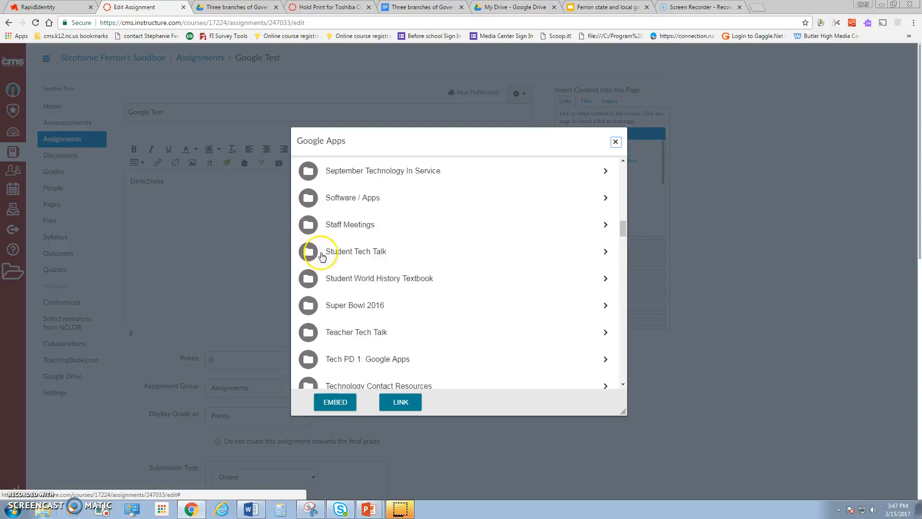
scroll(324, 250, up, 5)
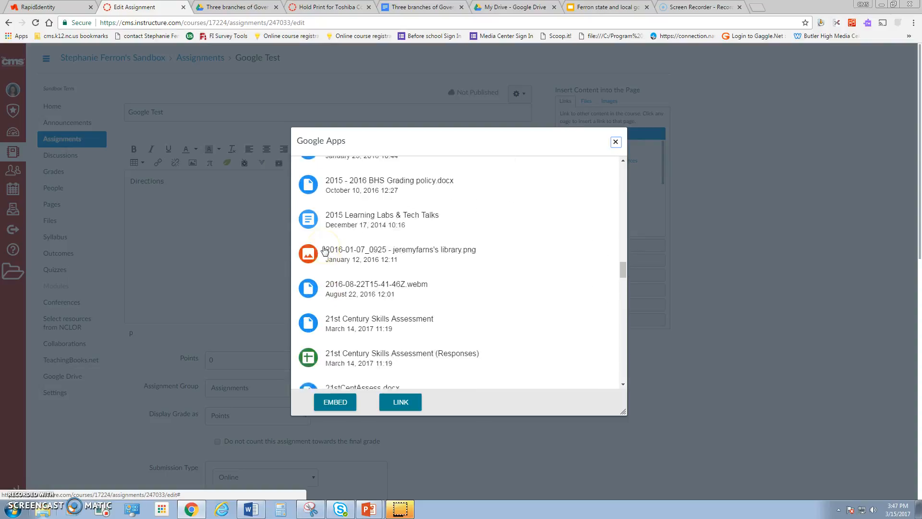
scroll(324, 249, up, 4)
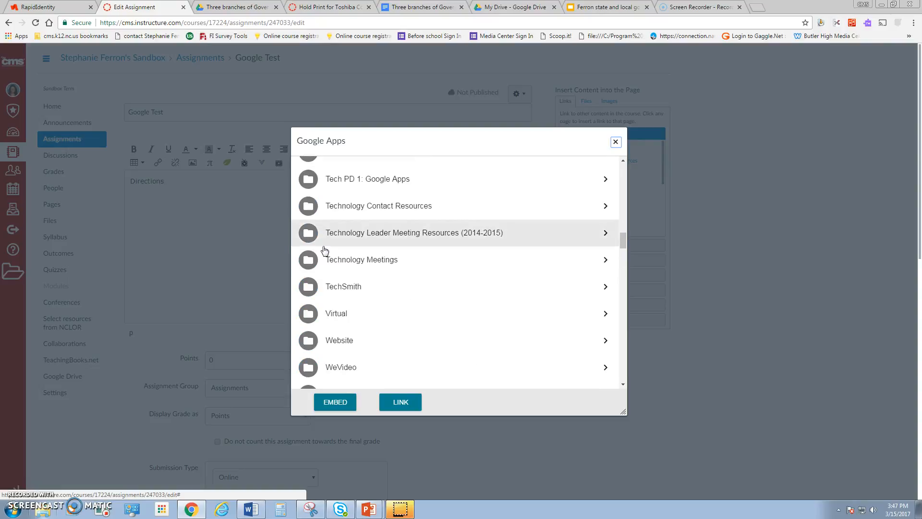
scroll(325, 250, down, 4)
click(323, 258)
scroll(326, 291, down, 2)
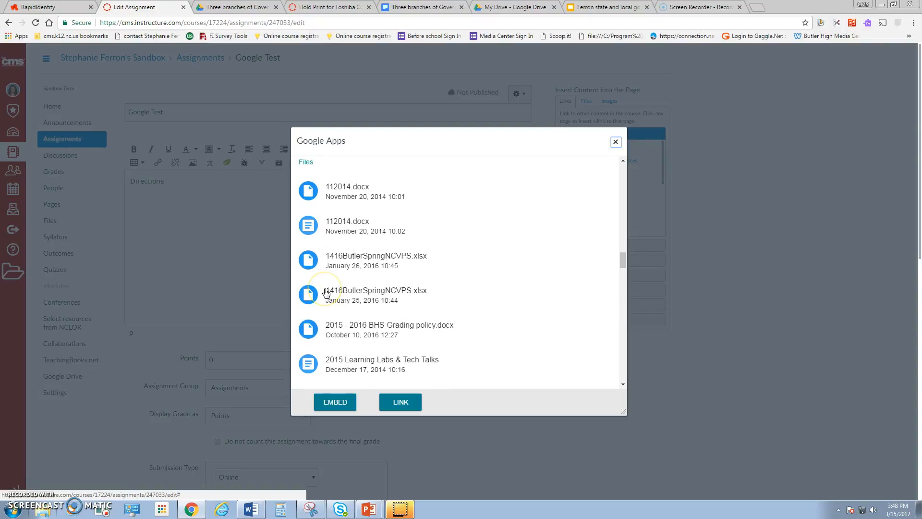
scroll(324, 293, down, 2)
click(332, 272)
scroll(331, 276, down, 2)
click(327, 289)
scroll(326, 290, down, 2)
scroll(326, 290, down, 4)
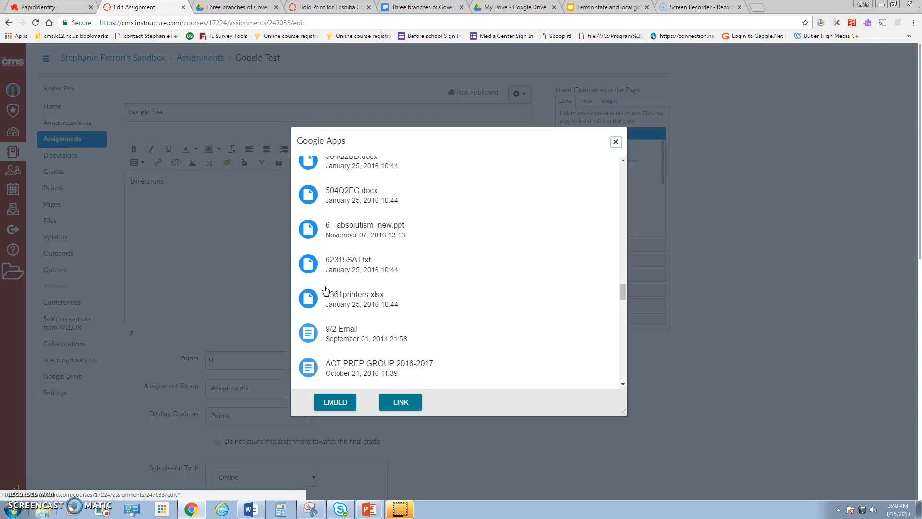
scroll(327, 293, down, 1)
click(338, 322)
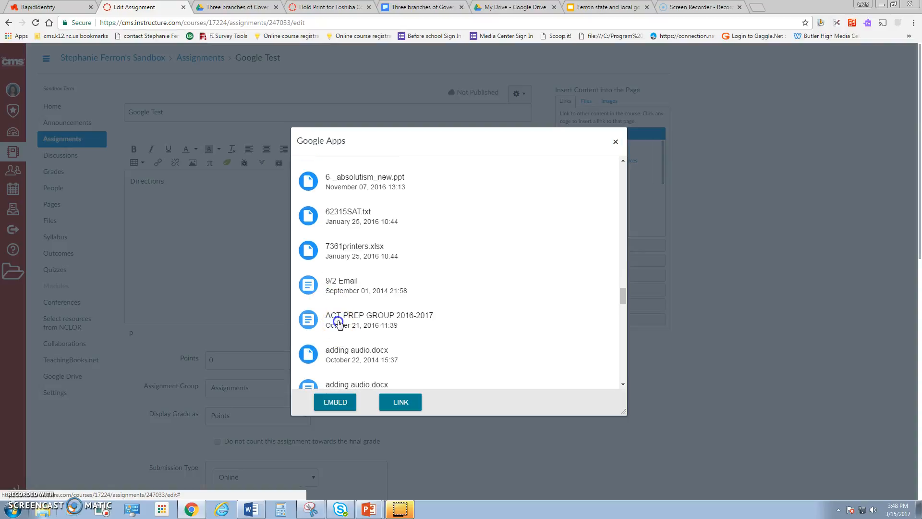
click(406, 406)
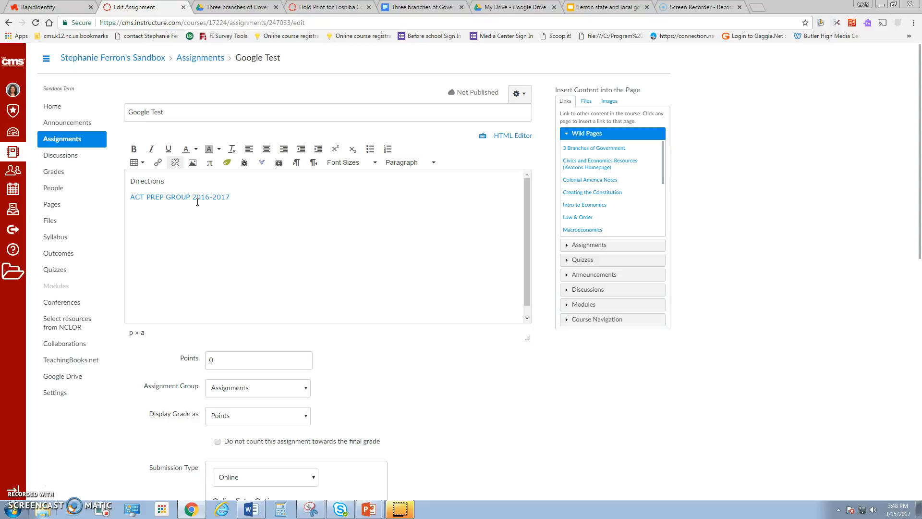
- Embed the ACT PREP GROUP 2016-2017 document from Google Apps on a new line below its link
key(Return)
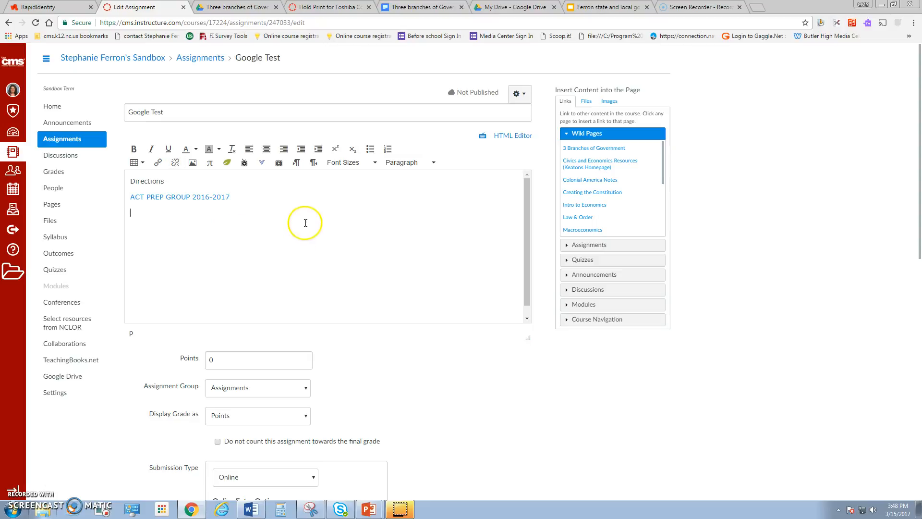
click(263, 167)
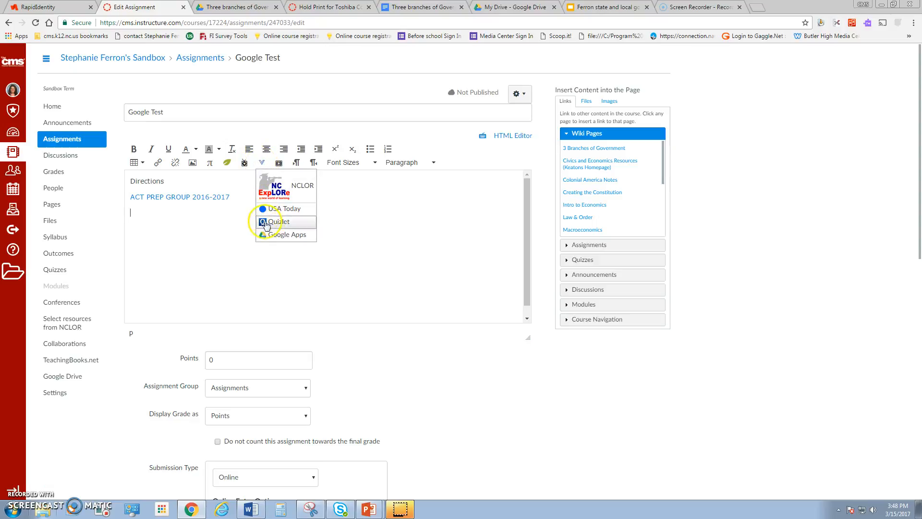
click(271, 236)
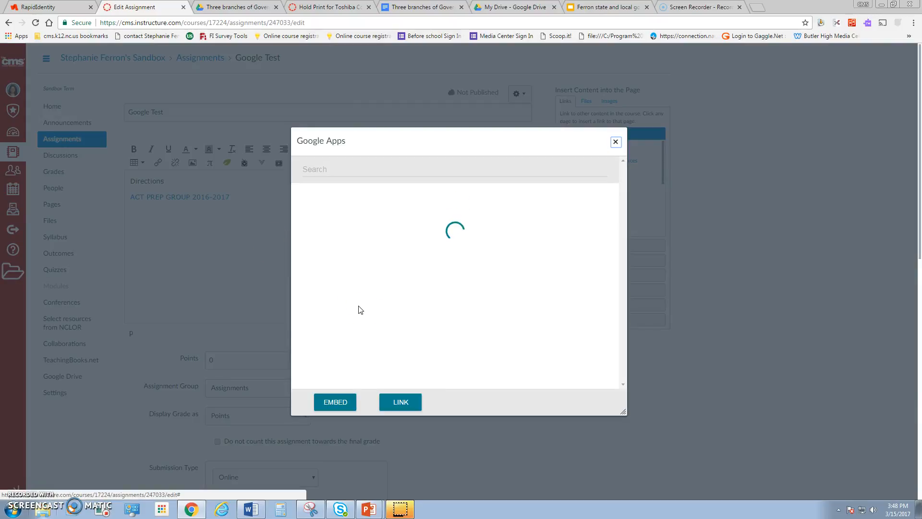
drag(621, 171, 630, 295)
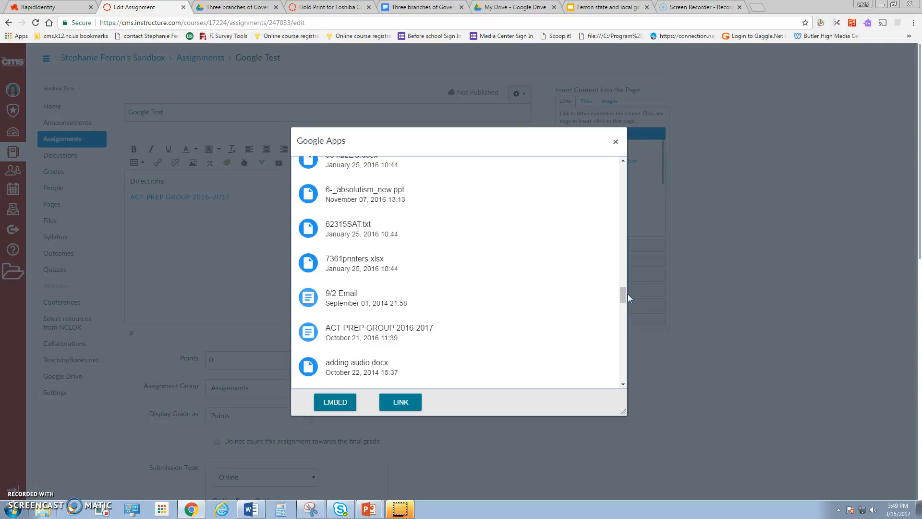
click(407, 325)
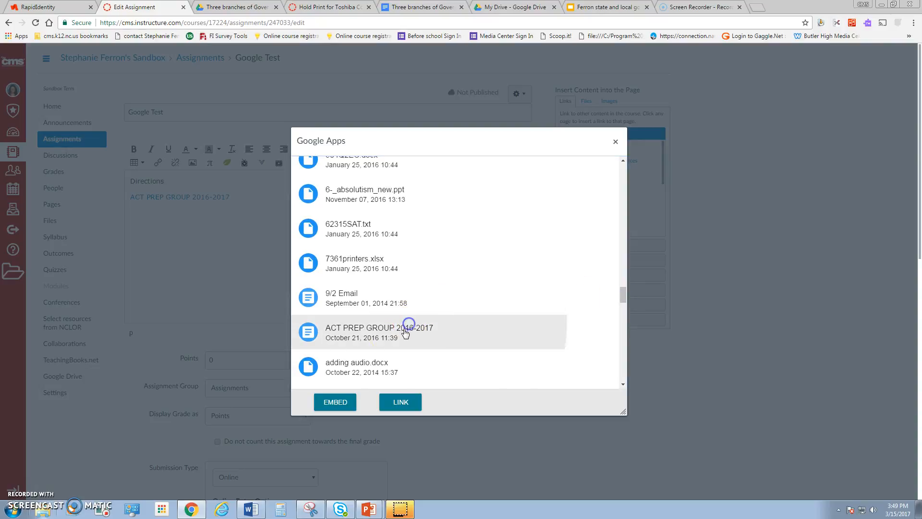
click(351, 404)
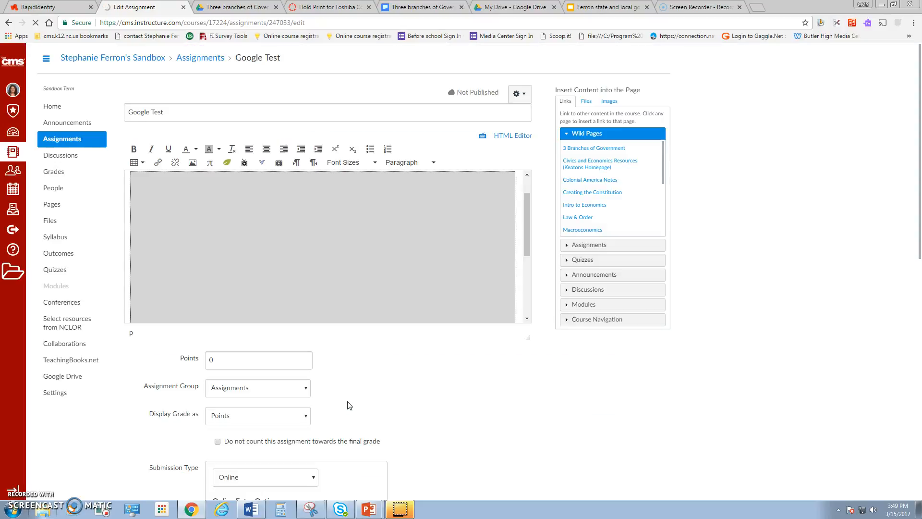
- Check the link and the embedded document in the description, and save the Google Test assignment
click(331, 229)
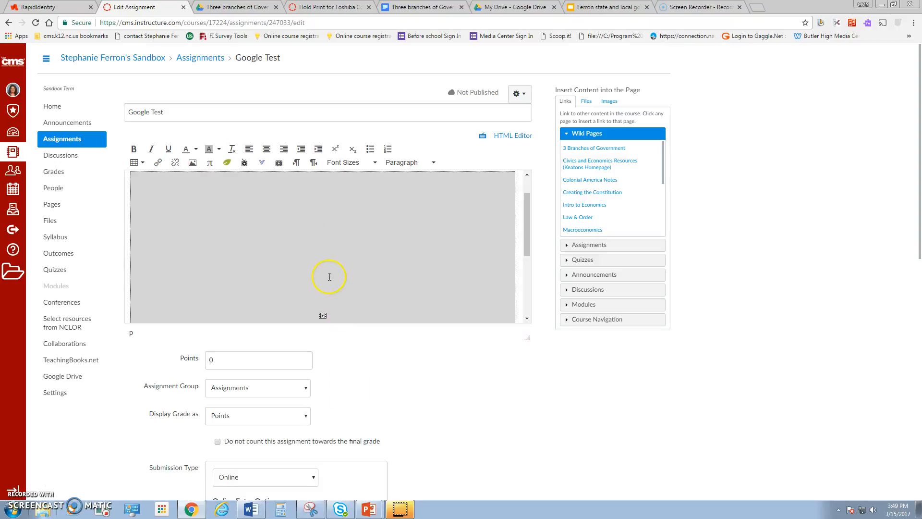
scroll(325, 275, up, 3)
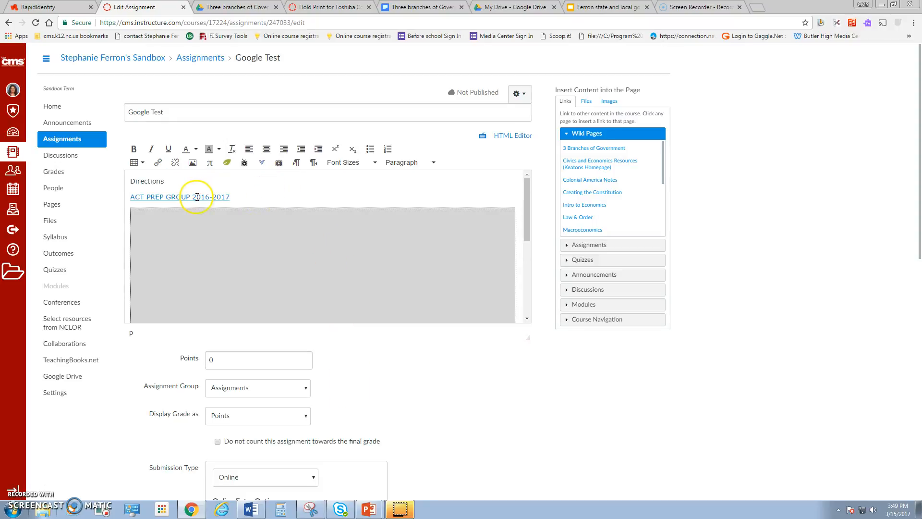
scroll(244, 277, down, 10)
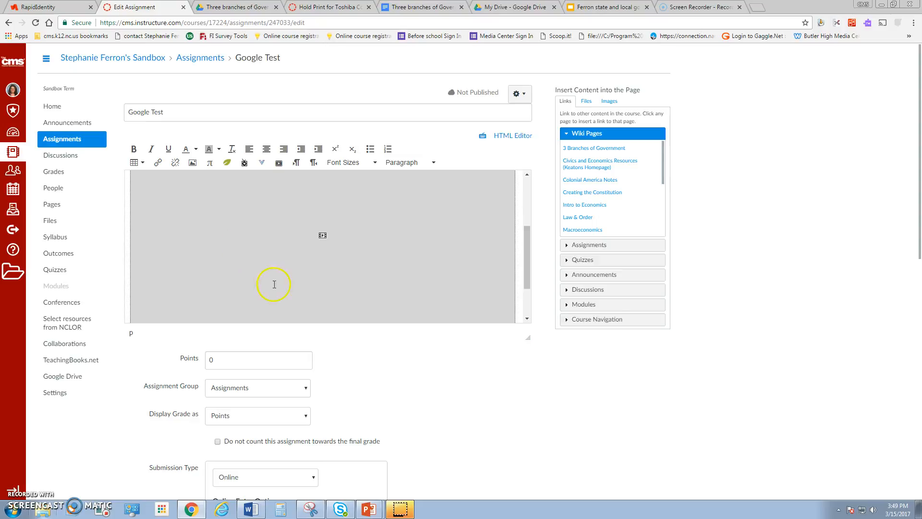
click(508, 459)
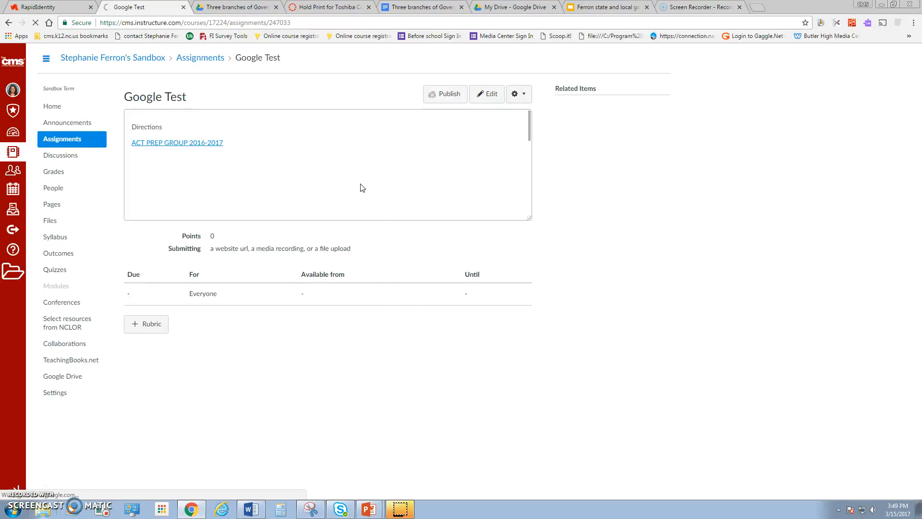
- Look through the embedded ACT PREP GROUP 2016-2017 document on the saved assignment page
click(365, 183)
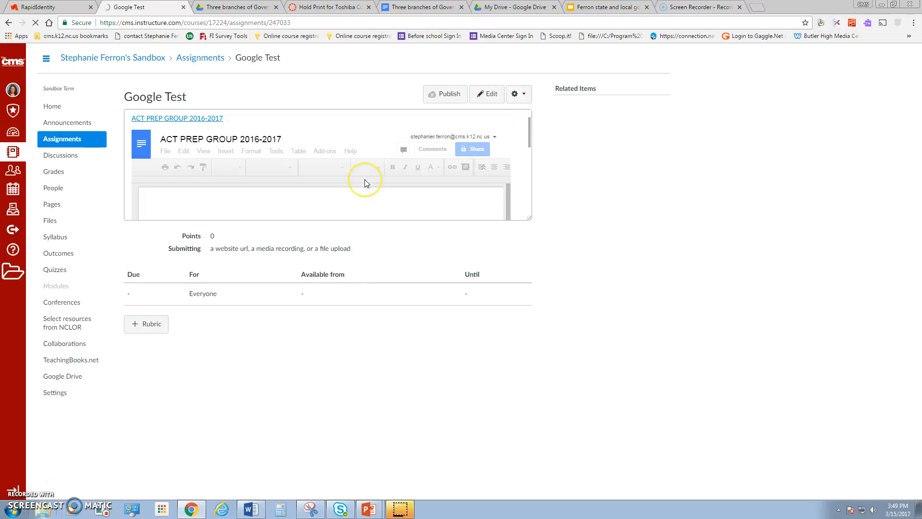
click(369, 192)
scroll(373, 197, down, 3)
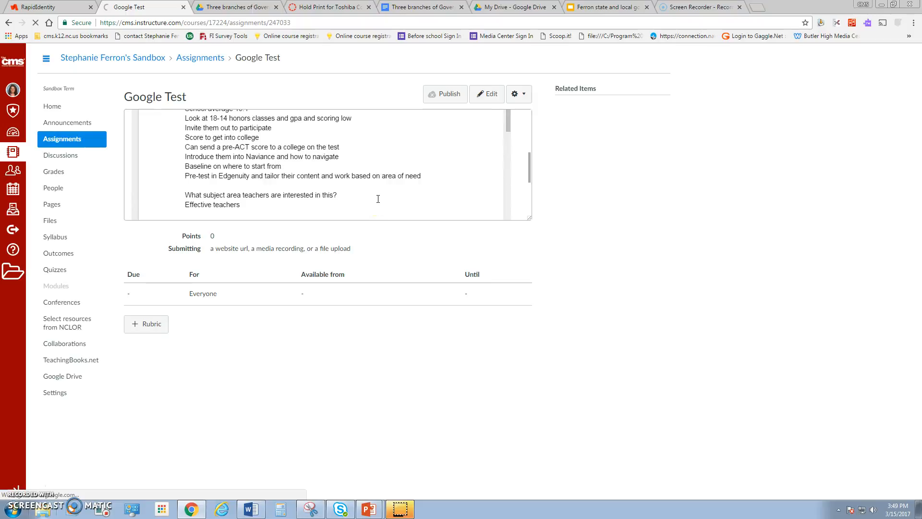
scroll(378, 199, up, 1)
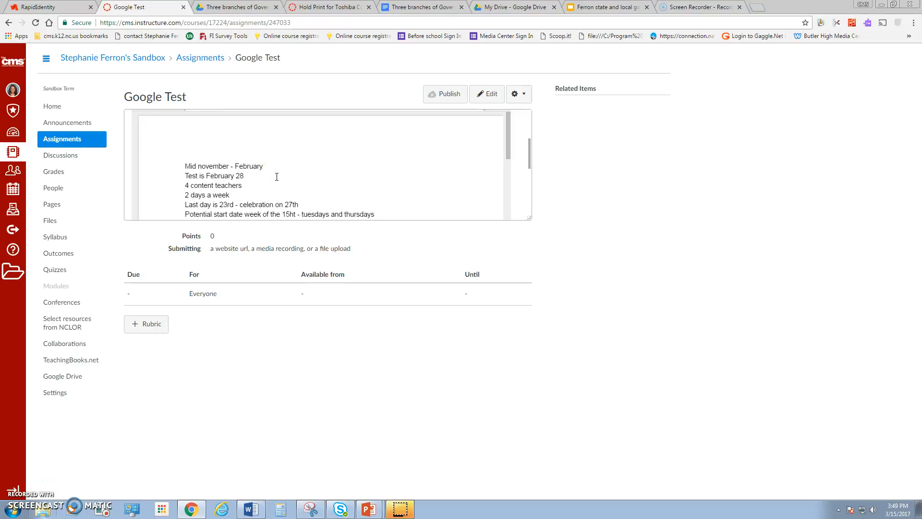
- Reopen the Google Test assignment for editing and delete the embedded document below the link
click(494, 94)
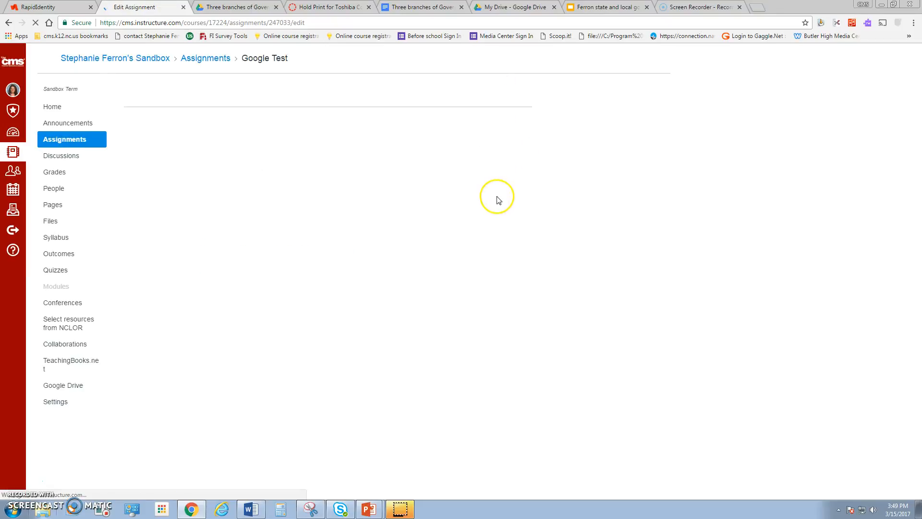
click(340, 248)
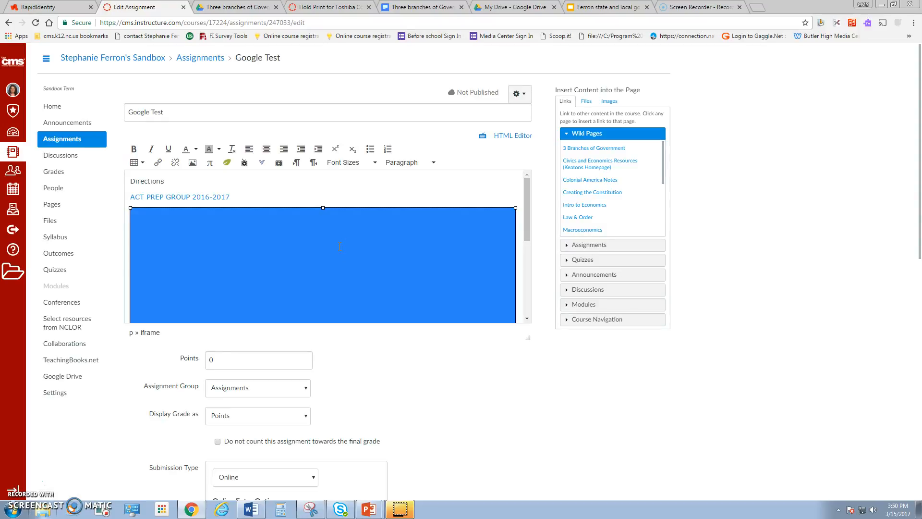
key(Delete)
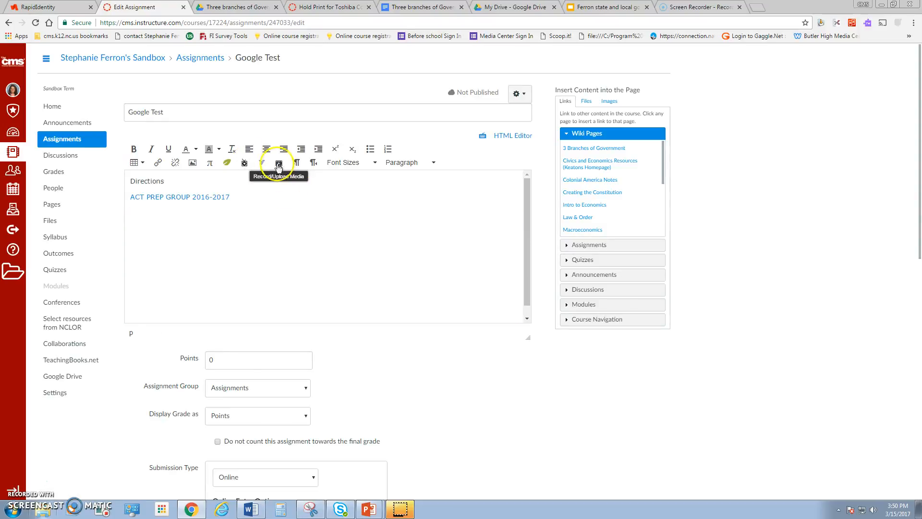
- Embed the Google Slides file "additional midterm review info" from Google Apps below the ACT PREP GROUP 2016-2017 link
click(260, 164)
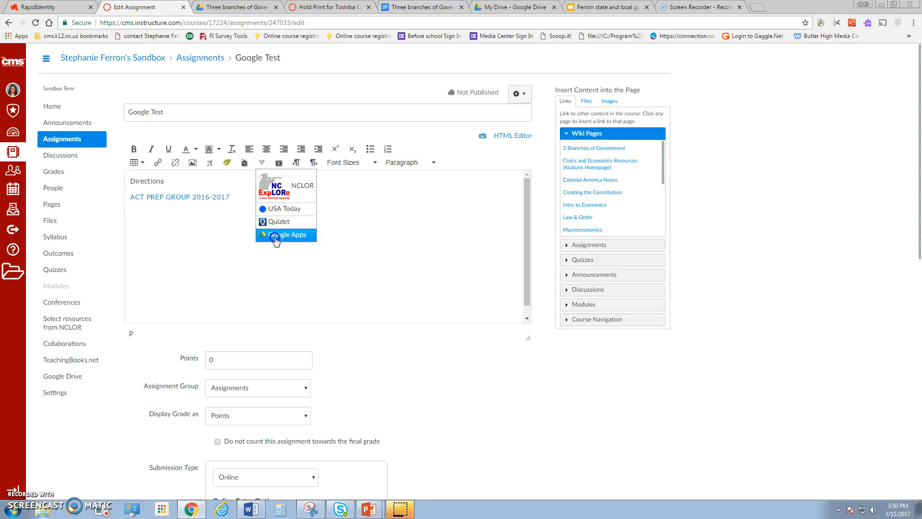
click(275, 236)
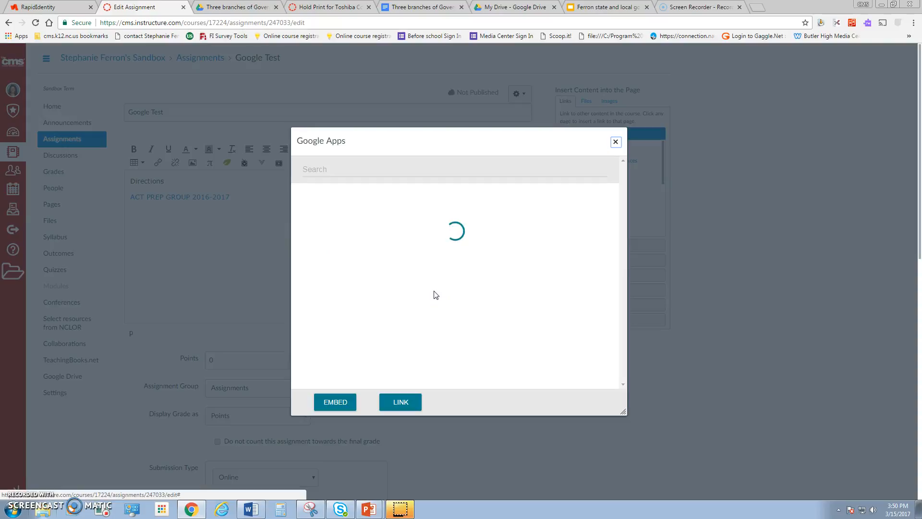
scroll(436, 294, down, 10)
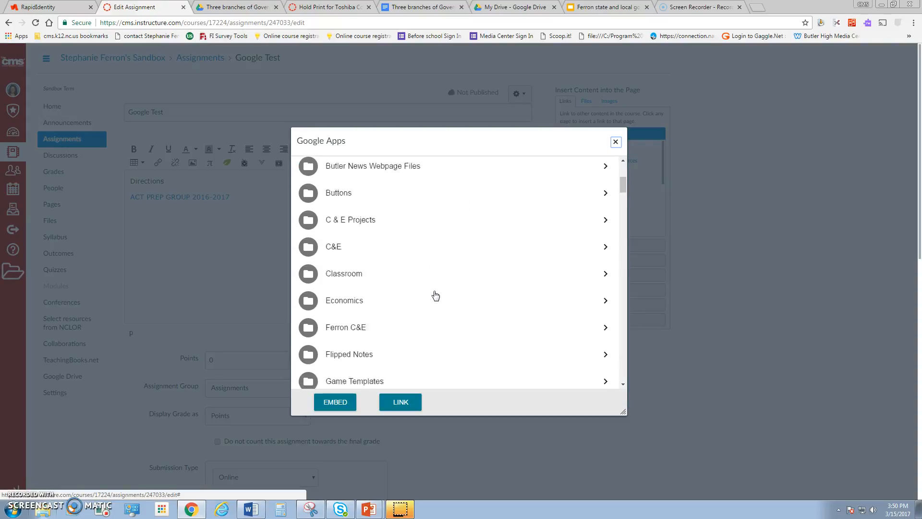
scroll(438, 296, down, 15)
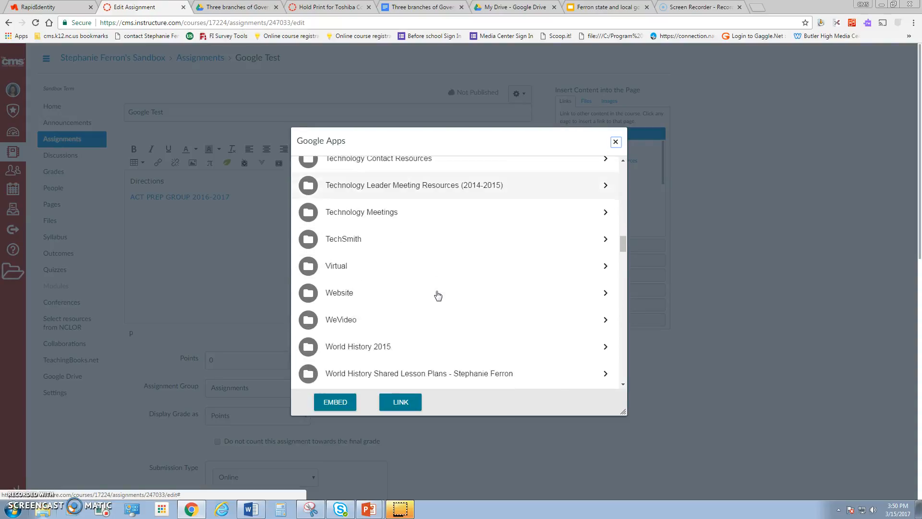
scroll(438, 296, down, 15)
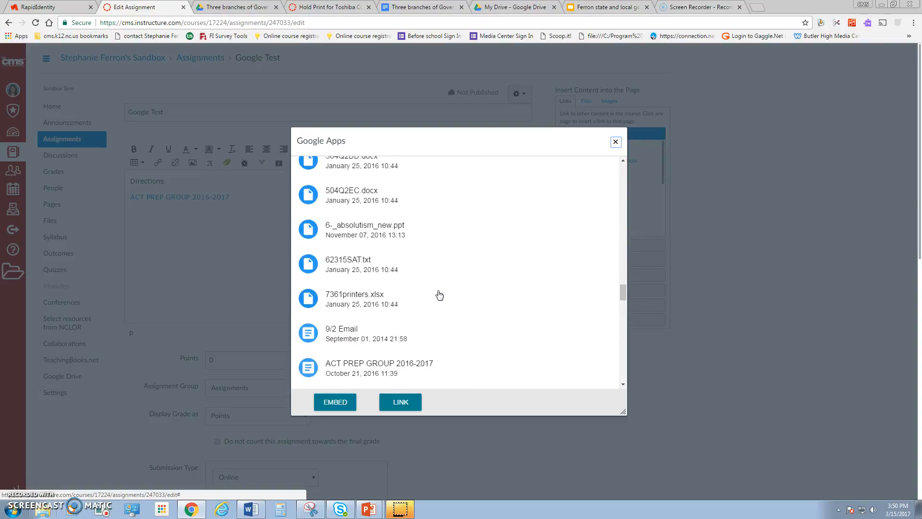
scroll(439, 294, up, 3)
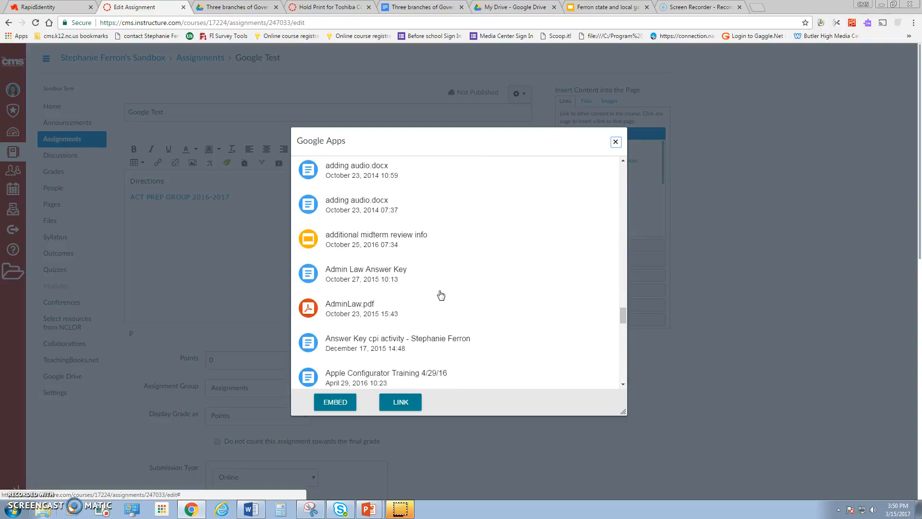
click(406, 237)
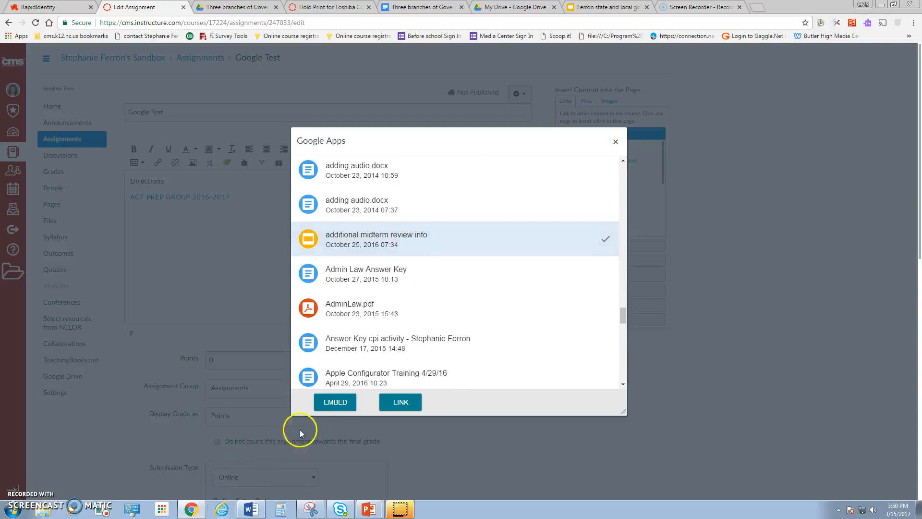
click(326, 409)
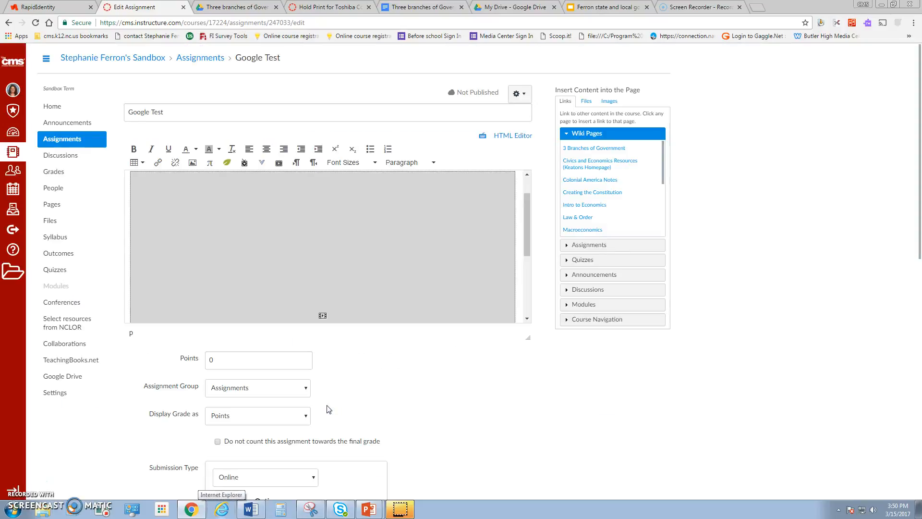
- Save the Google Test assignment with the embedded midterm review slides
click(470, 466)
scroll(470, 466, down, 5)
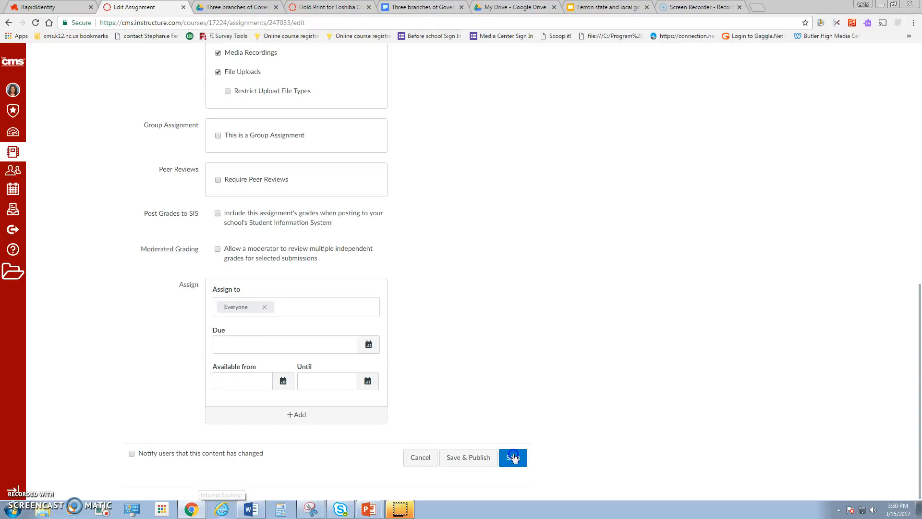
click(514, 459)
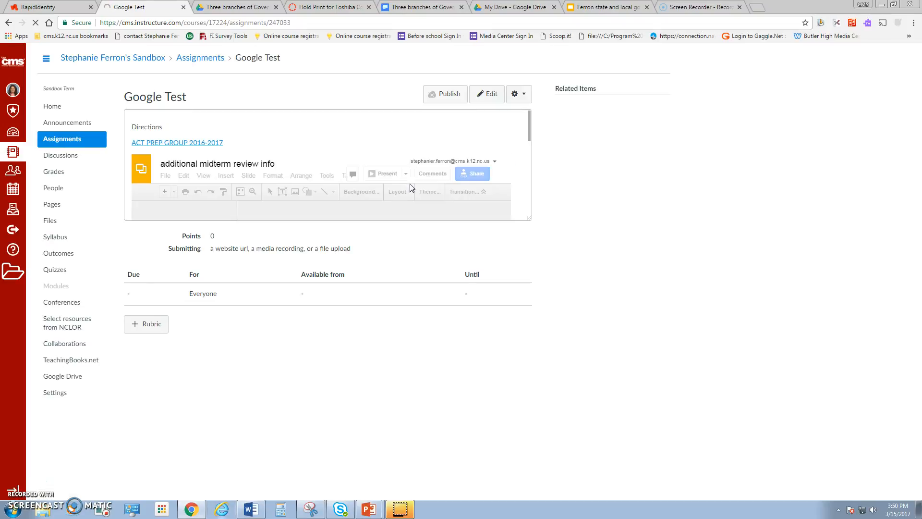
- Look through the embedded "additional midterm review info" slides on the saved assignment page
scroll(412, 188, down, 3)
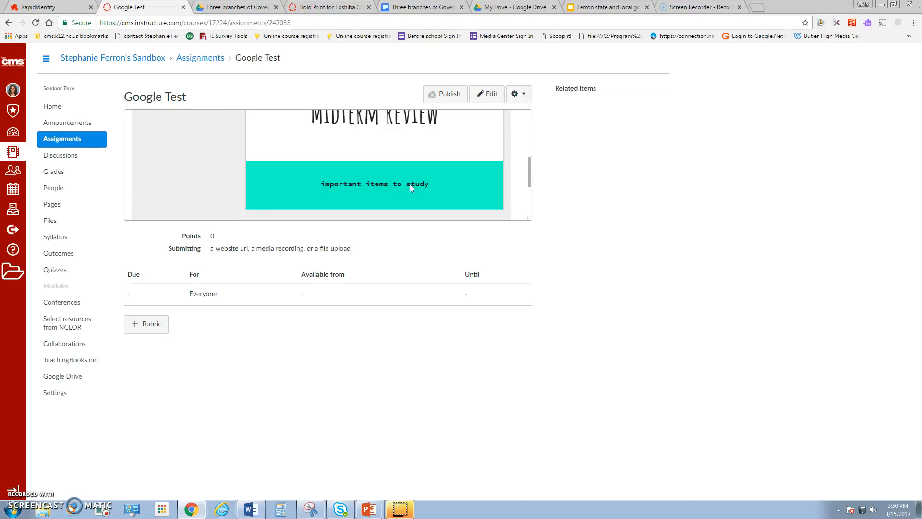
click(427, 193)
scroll(429, 196, down, 1)
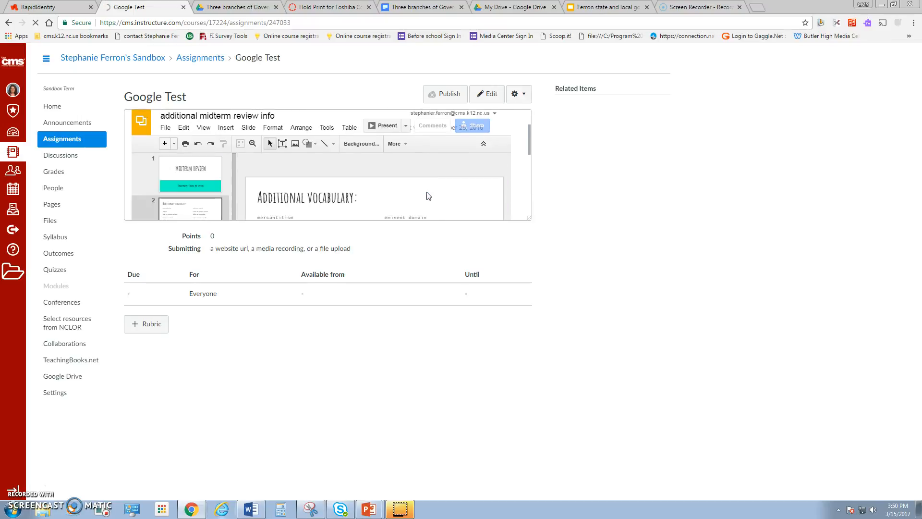
scroll(429, 194, down, 1)
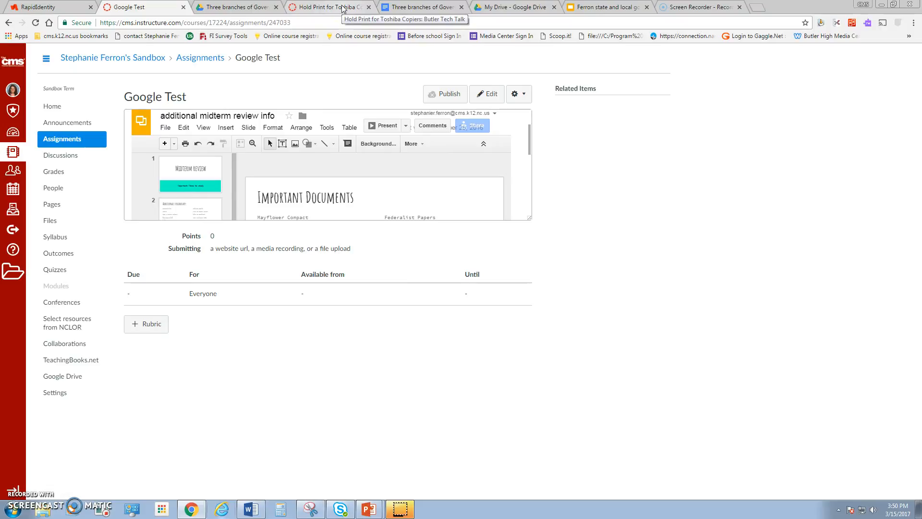
- Open the Unit 4 - 3 Branches of Government page and advance its embedded warm-up slideshow to slide 5
click(54, 480)
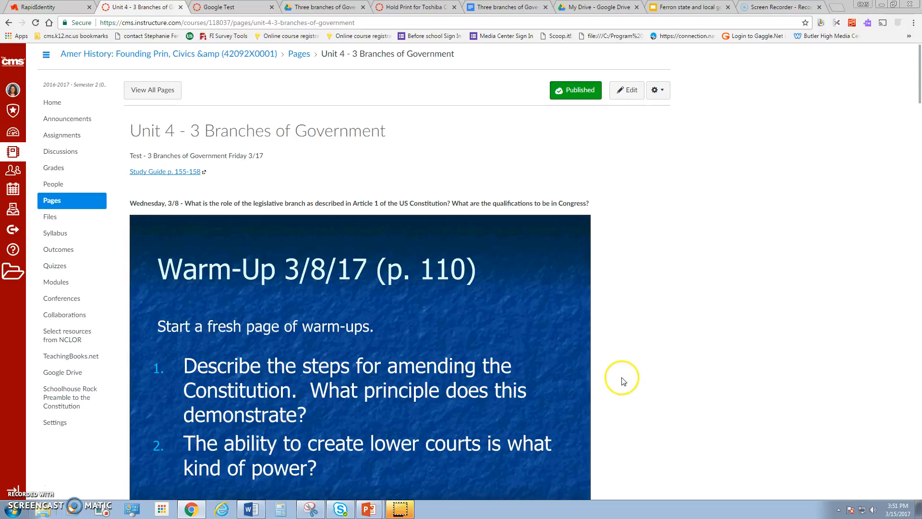
scroll(622, 379, down, 2)
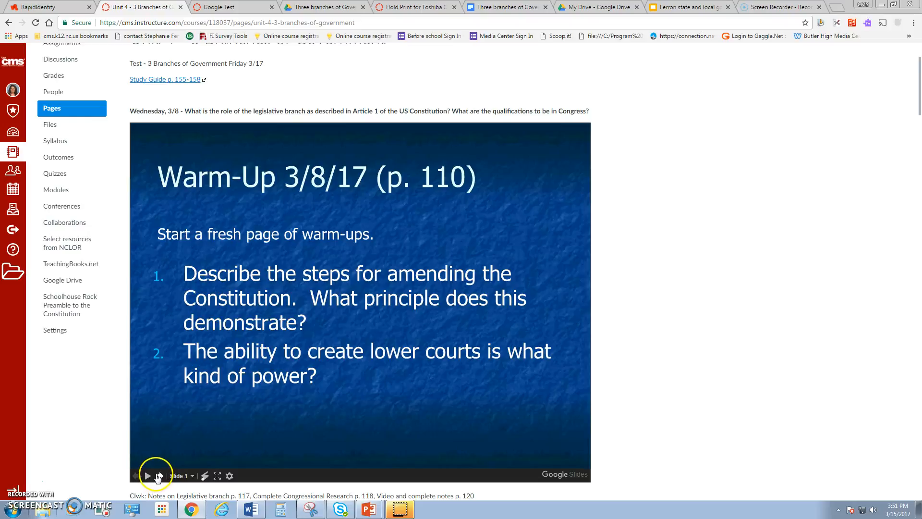
click(158, 476)
click(159, 476)
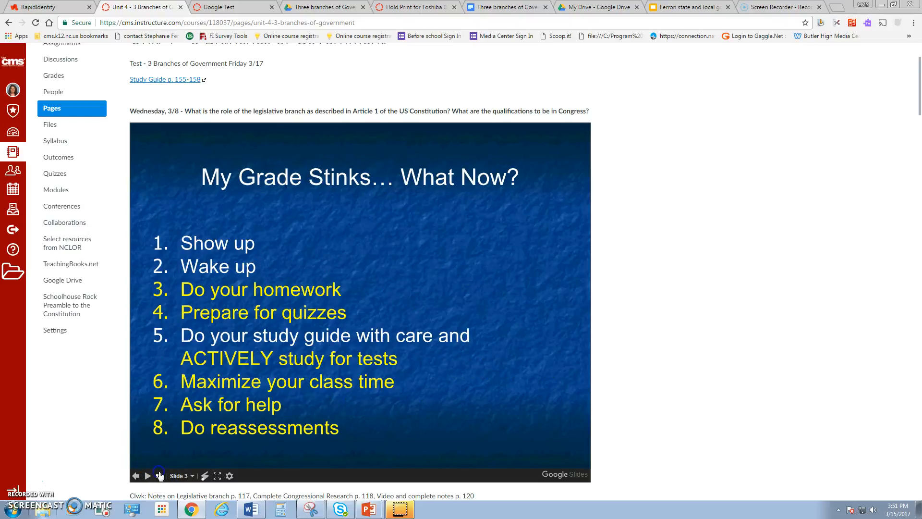
click(160, 476)
click(160, 476)
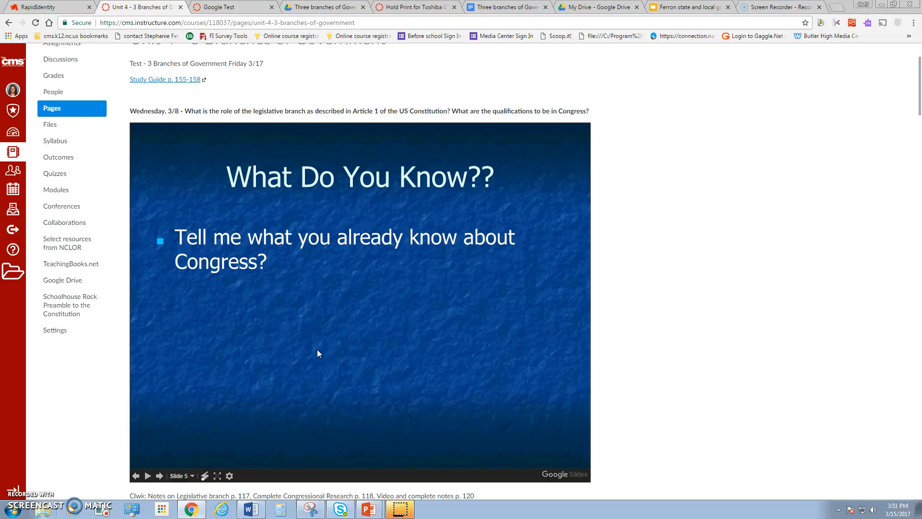
- Switch to the state and local government notes presentation in Google Slides and open its Publish to the web settings
click(687, 7)
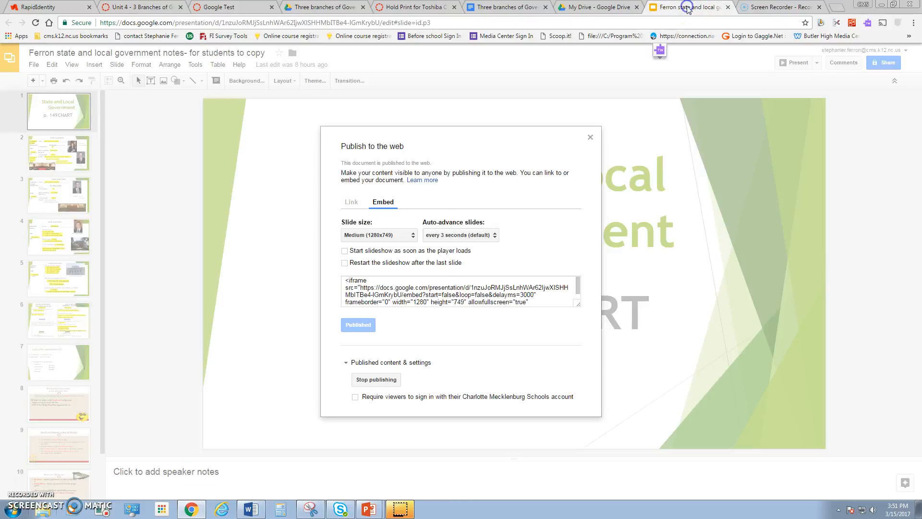
click(591, 138)
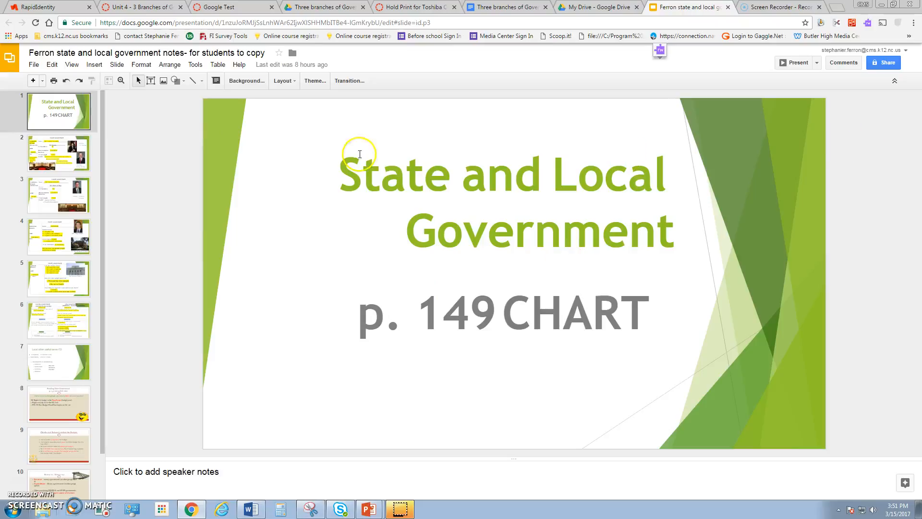
click(32, 66)
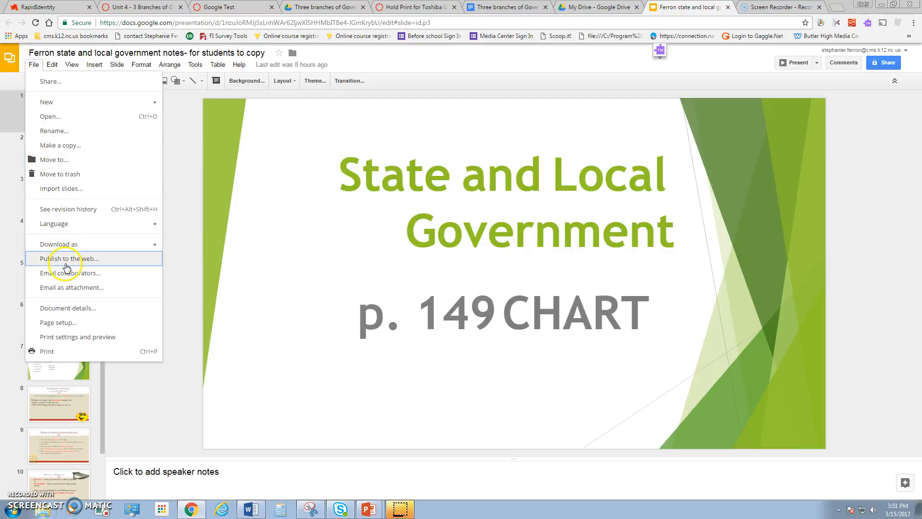
click(65, 261)
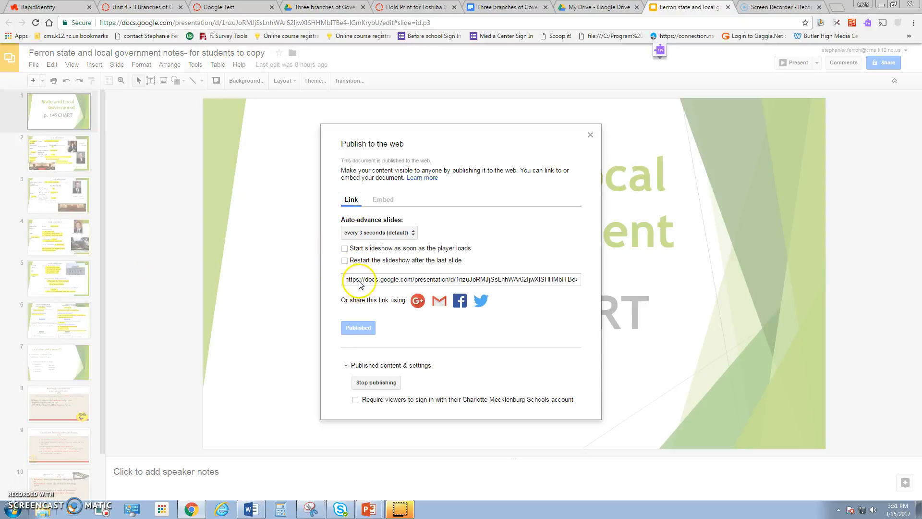
- Show the embed version of the published slides and set them to auto-advance every minute
click(358, 234)
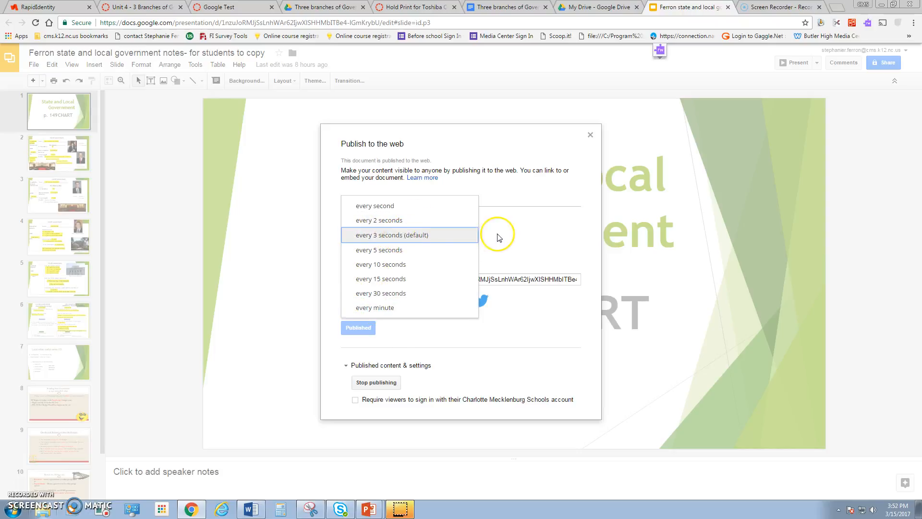
click(405, 235)
click(380, 204)
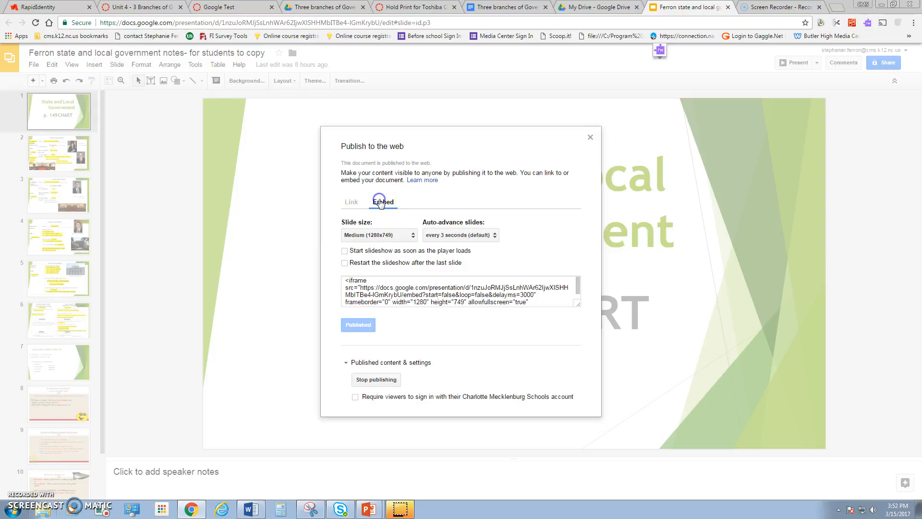
click(364, 237)
click(427, 235)
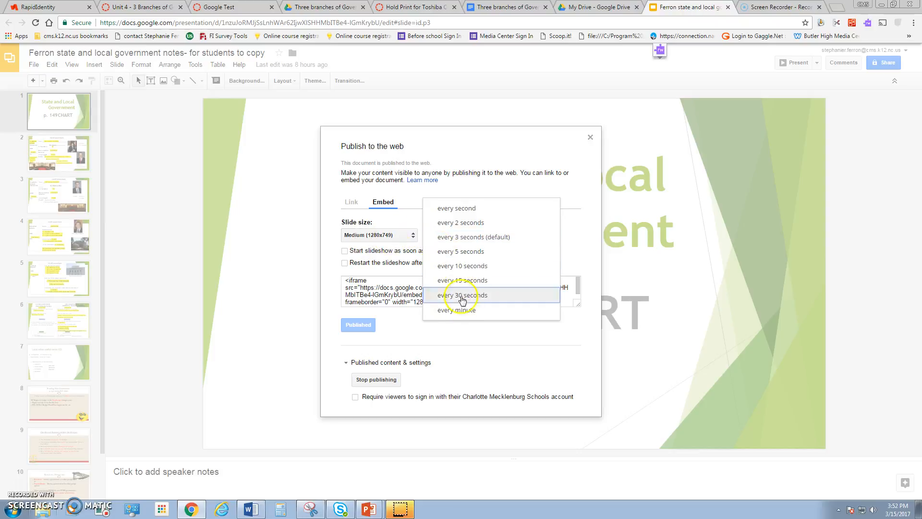
click(464, 309)
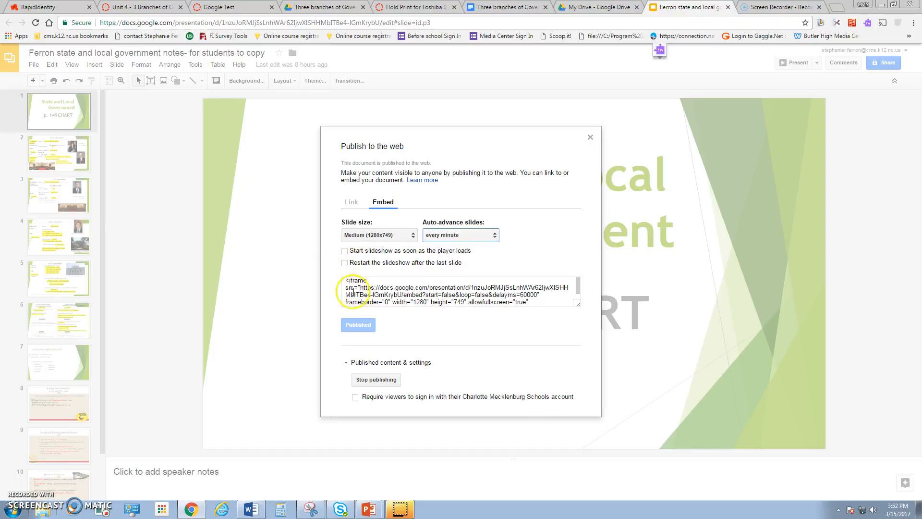
- Copy the full iframe embed code of the published presentation
click(346, 286)
click(347, 287)
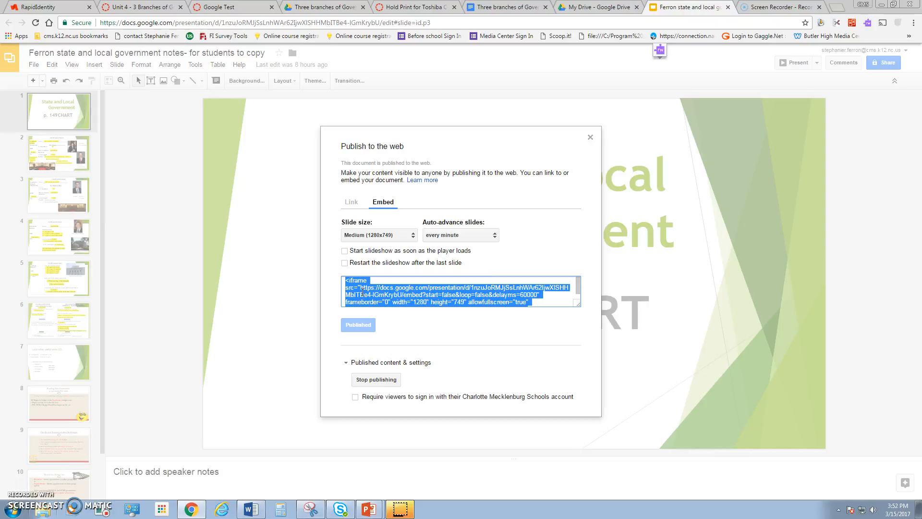
right_click(361, 292)
click(382, 299)
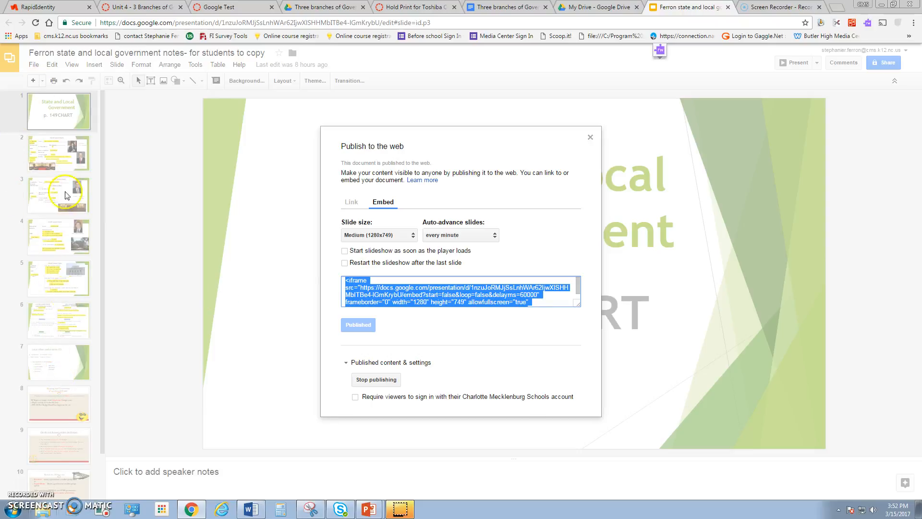
- Return to the Google Test assignment in Canvas, edit it and delete the embedded midterm review slides below the link
click(215, 7)
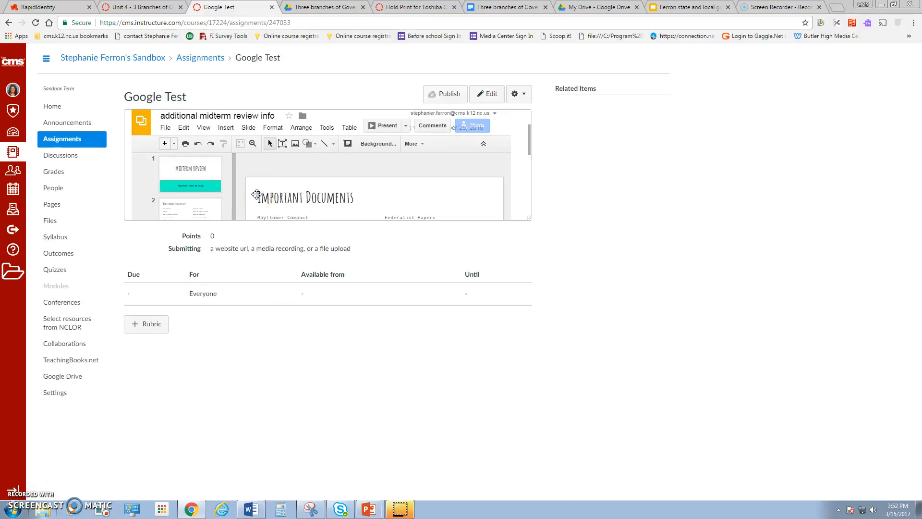
click(256, 195)
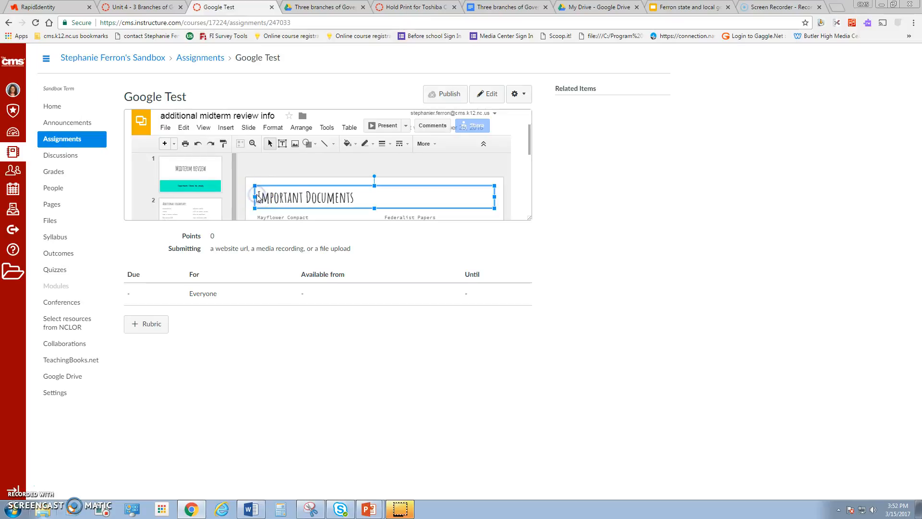
scroll(525, 144, up, 1)
click(488, 96)
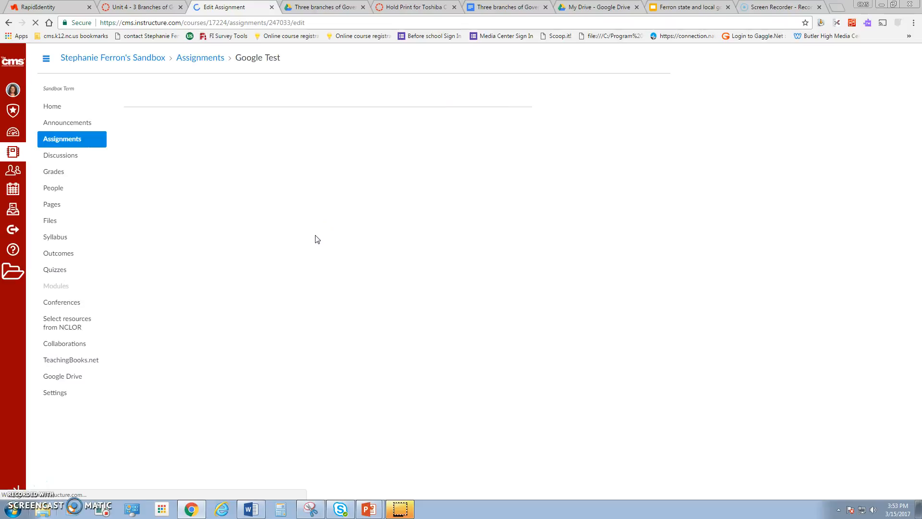
click(313, 271)
key(Delete)
click(311, 270)
click(227, 281)
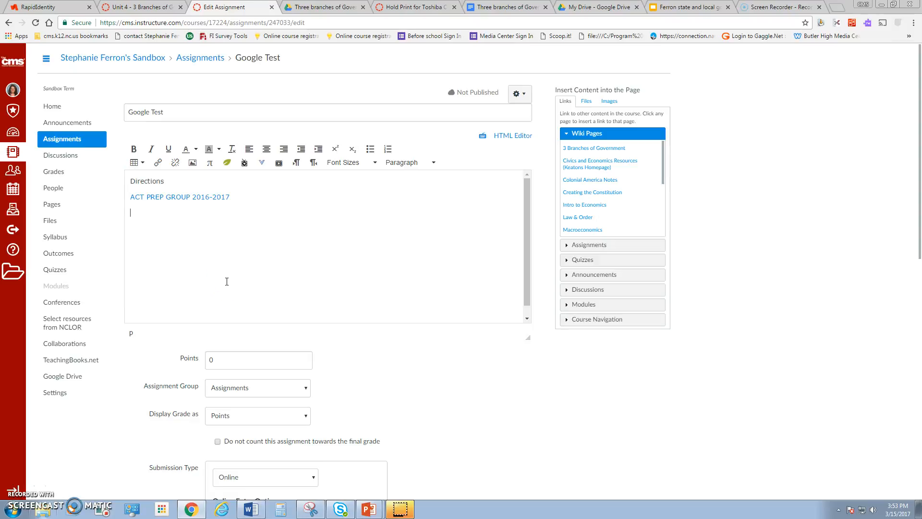
- Paste the copied iframe embed code at the end of the description's HTML and return to the rich content view
click(129, 225)
click(244, 214)
click(509, 138)
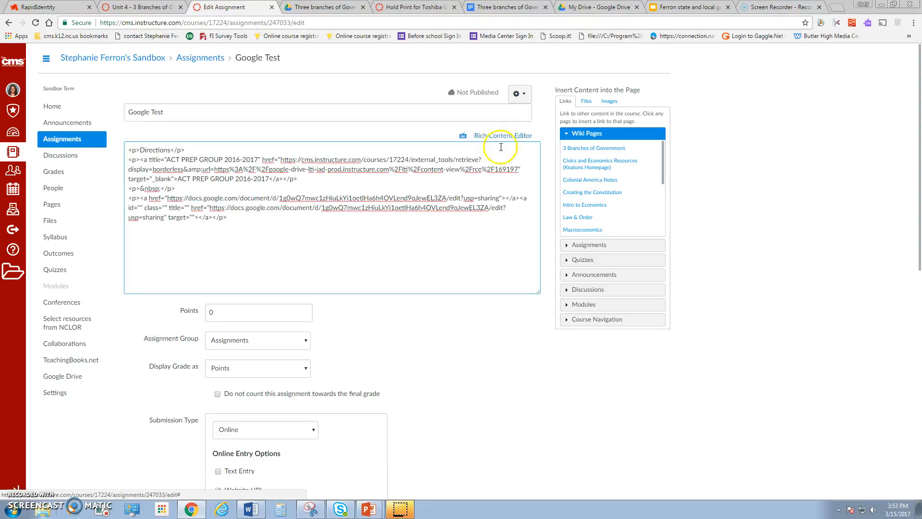
click(304, 218)
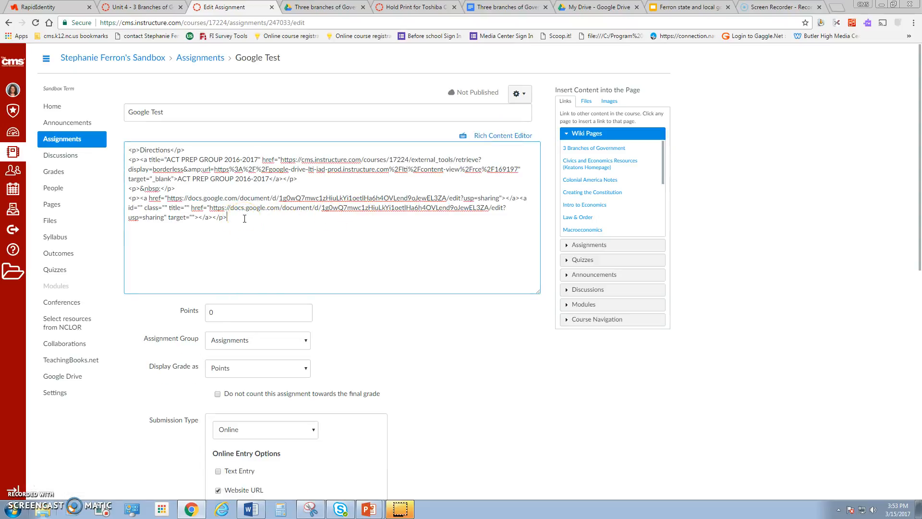
key(ctrl+v)
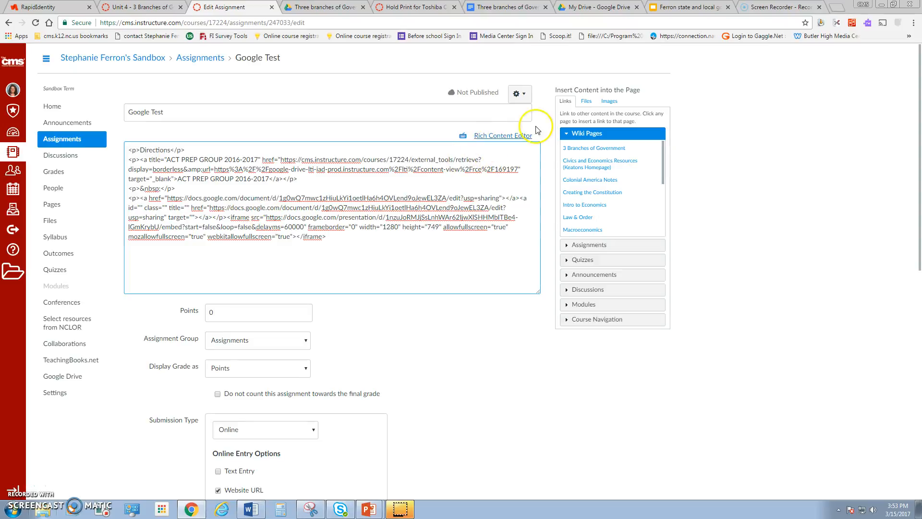
click(509, 136)
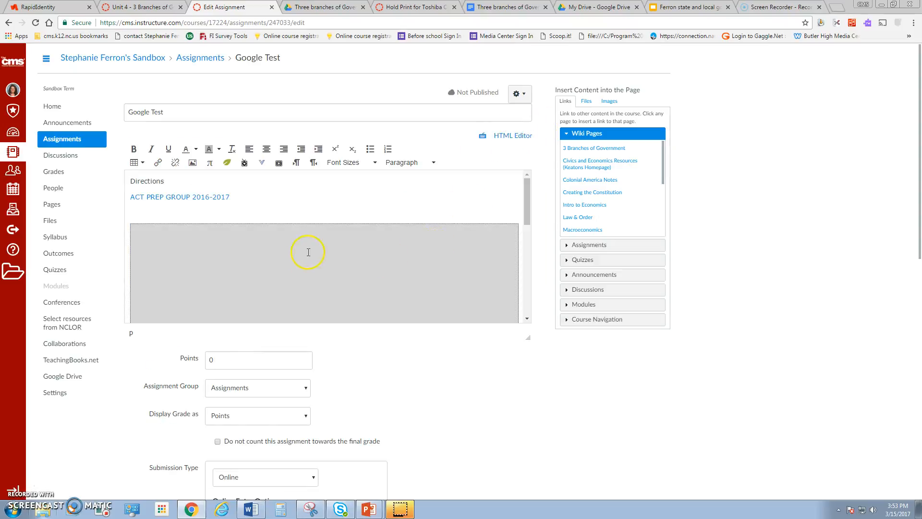
- Save the Google Test assignment with the embedded state and local government slideshow
scroll(256, 293, down, 3)
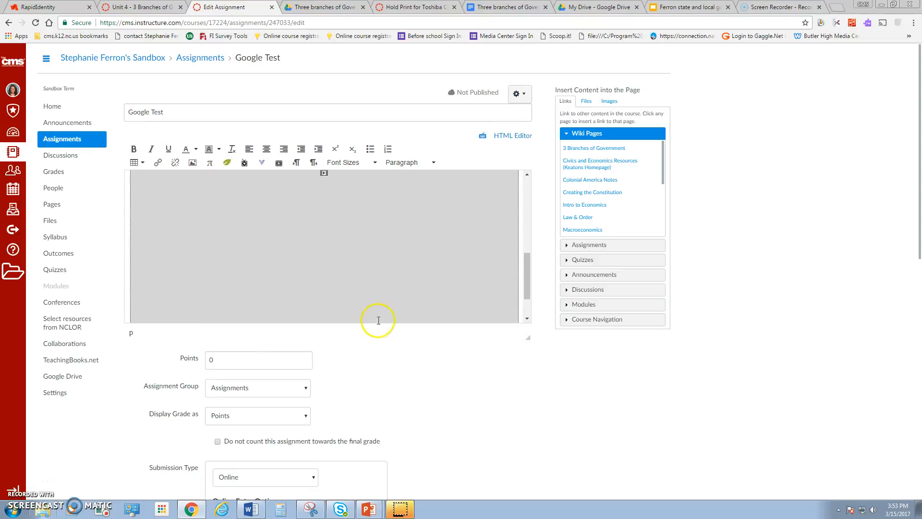
scroll(436, 405, down, 8)
scroll(455, 444, down, 3)
click(509, 456)
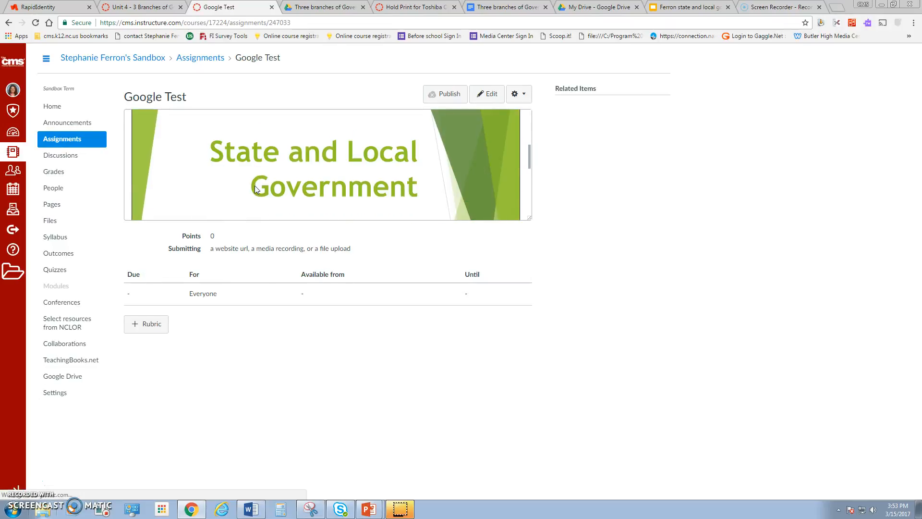
- Examine the embedded State and Local Government slideshow on the saved assignment page and advance to its second slide
scroll(255, 186, down, 4)
scroll(231, 191, up, 4)
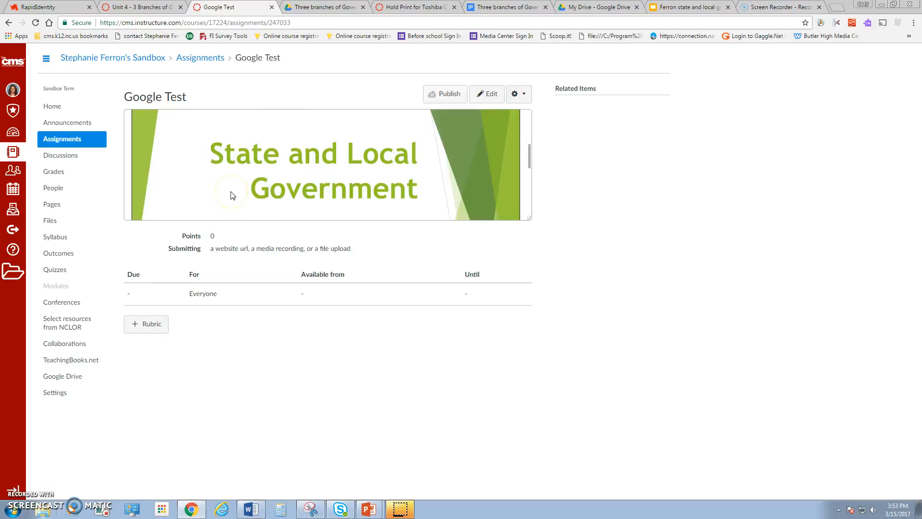
scroll(231, 195, down, 3)
click(164, 200)
scroll(160, 203, up, 5)
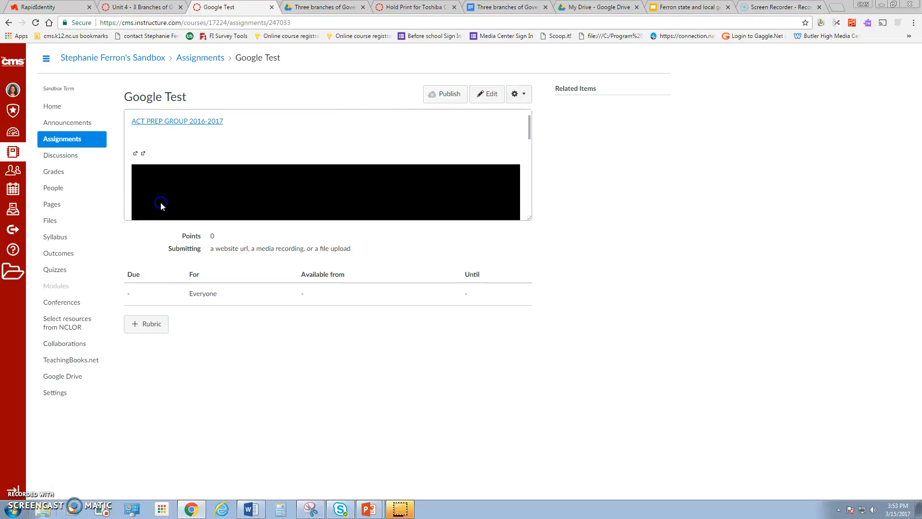
scroll(191, 190, down, 5)
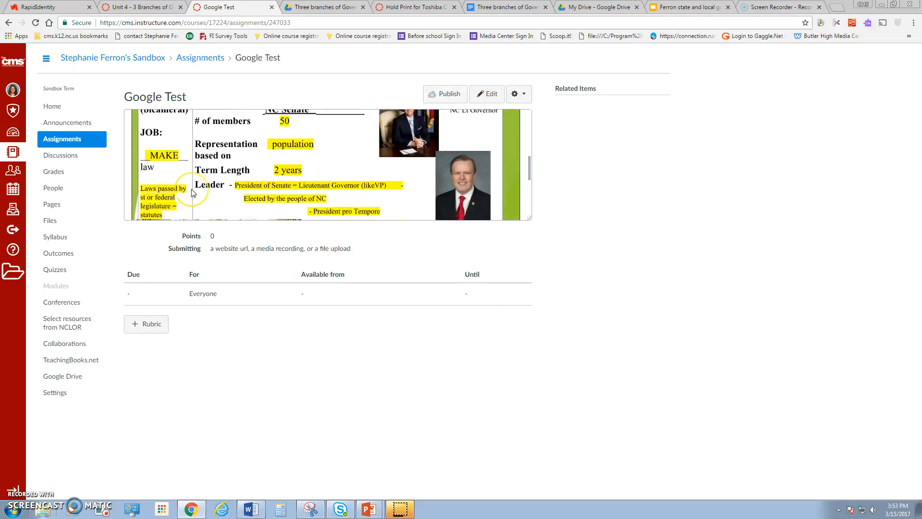
scroll(191, 189, up, 4)
scroll(191, 190, down, 2)
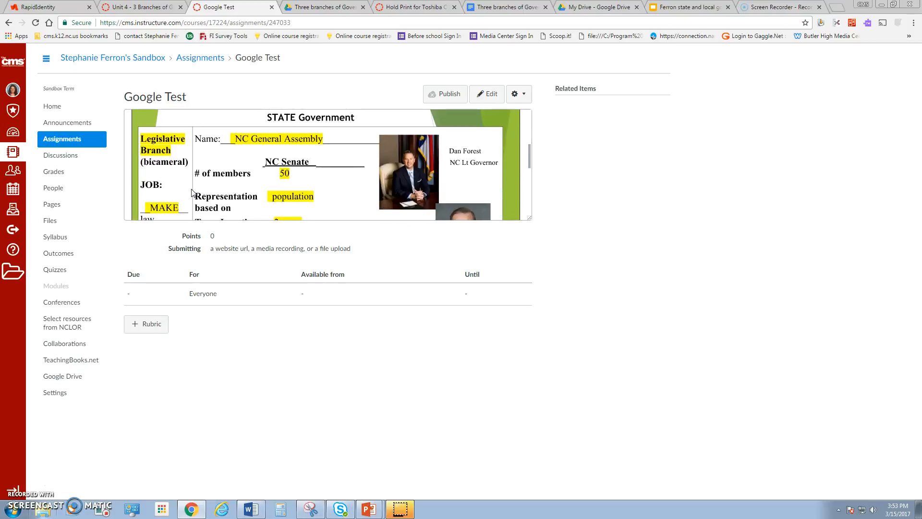
click(193, 195)
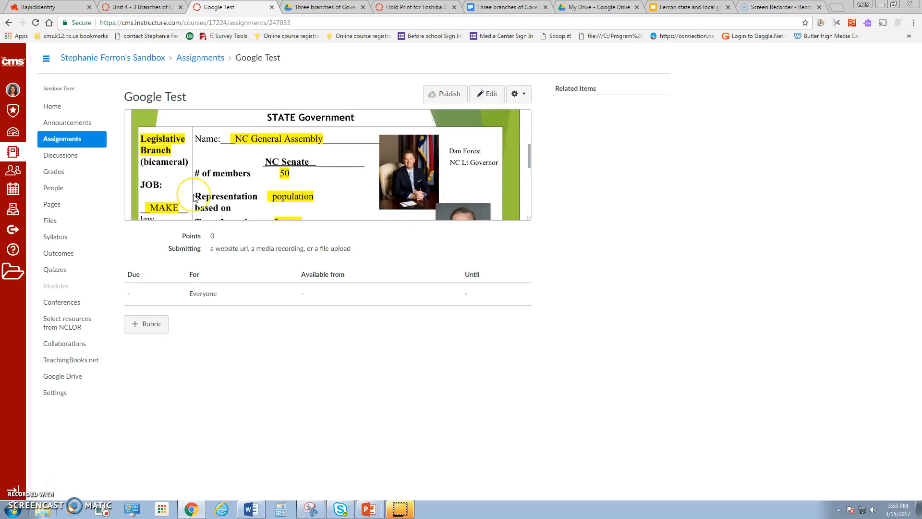